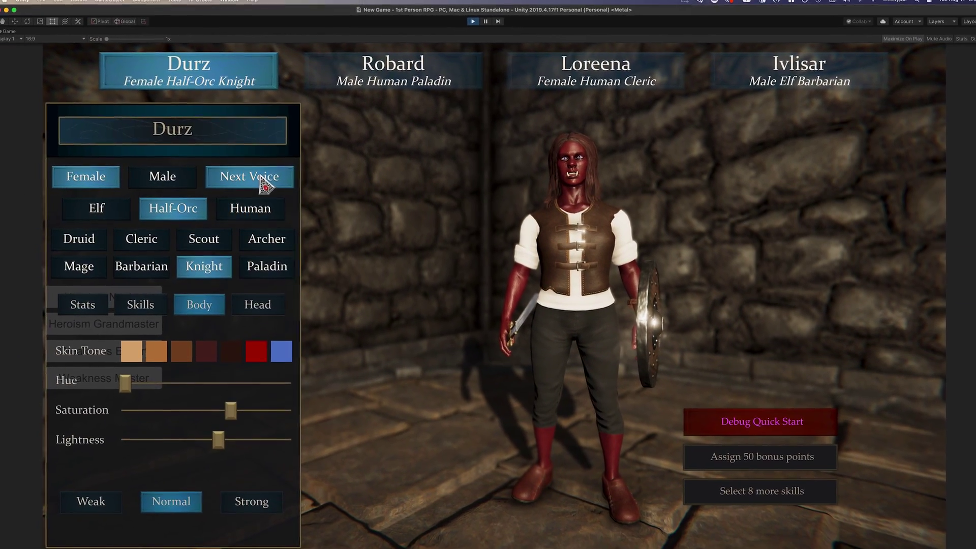
- Make Durz a male character and drag a book onto another party member's portrait
click(261, 178)
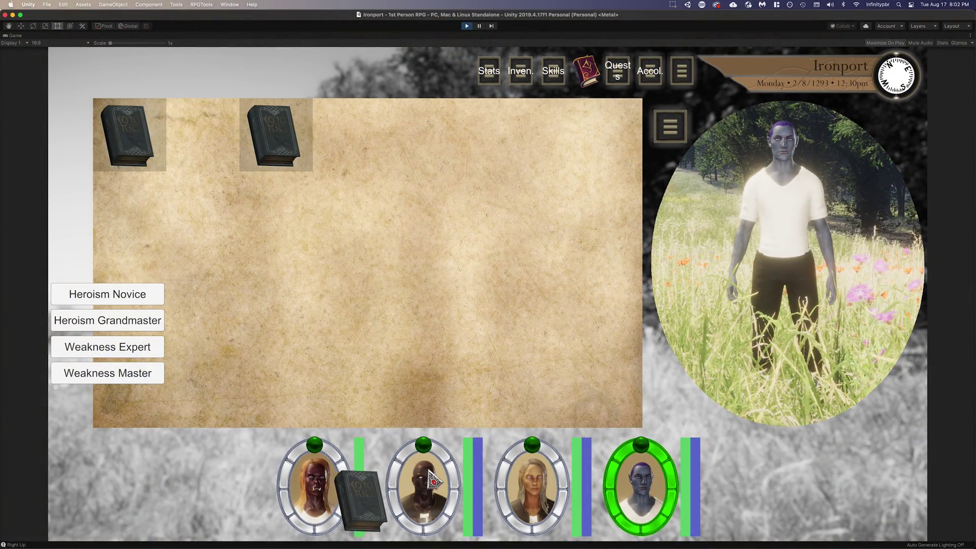
drag(430, 472, 652, 492)
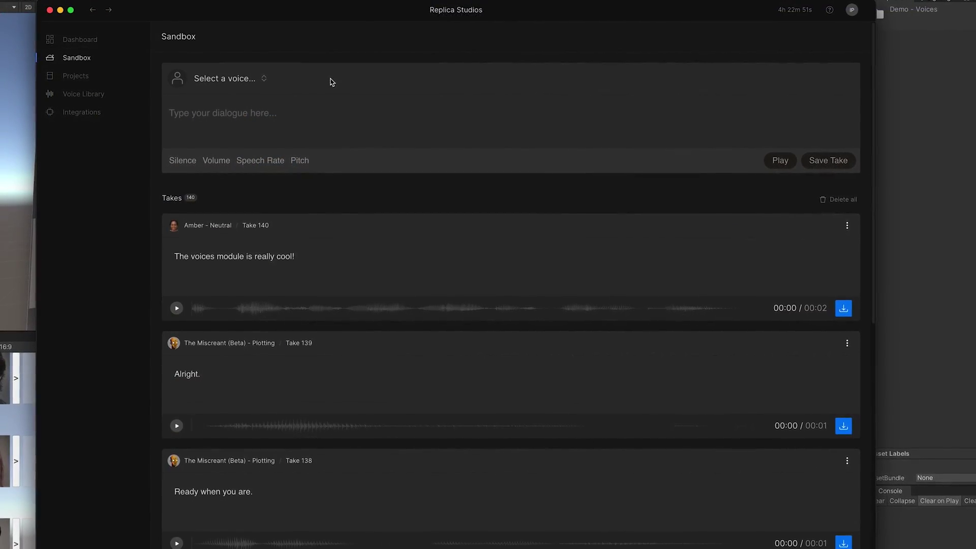
- Choose Emily as the speaking voice in the Replica Studios sandbox
scroll(328, 83, down, 3)
scroll(327, 83, down, 5)
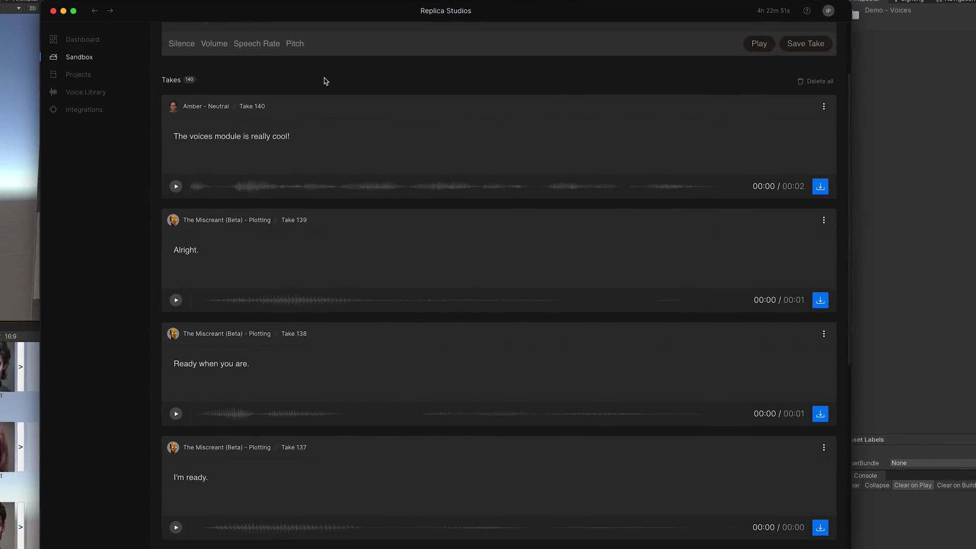
scroll(321, 80, down, 5)
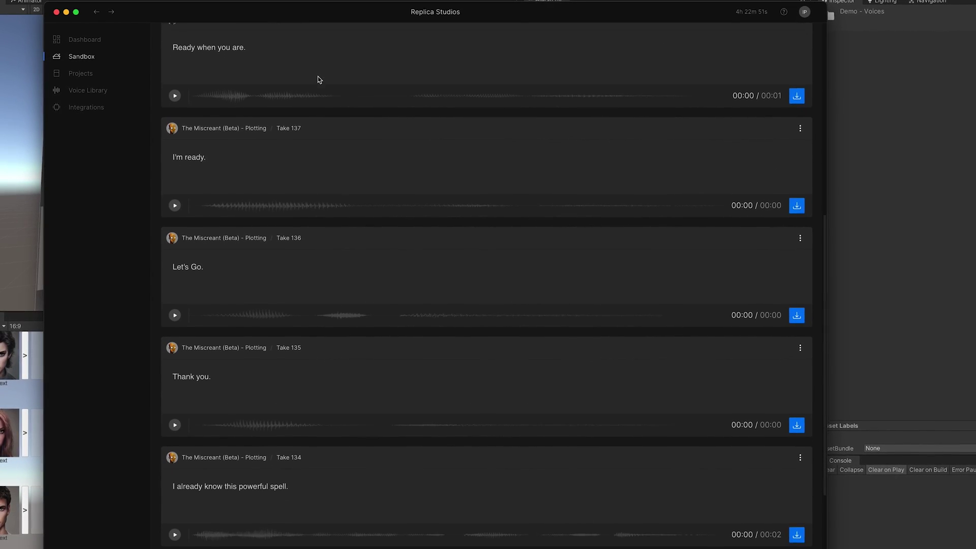
scroll(318, 78, up, 7)
scroll(315, 79, up, 4)
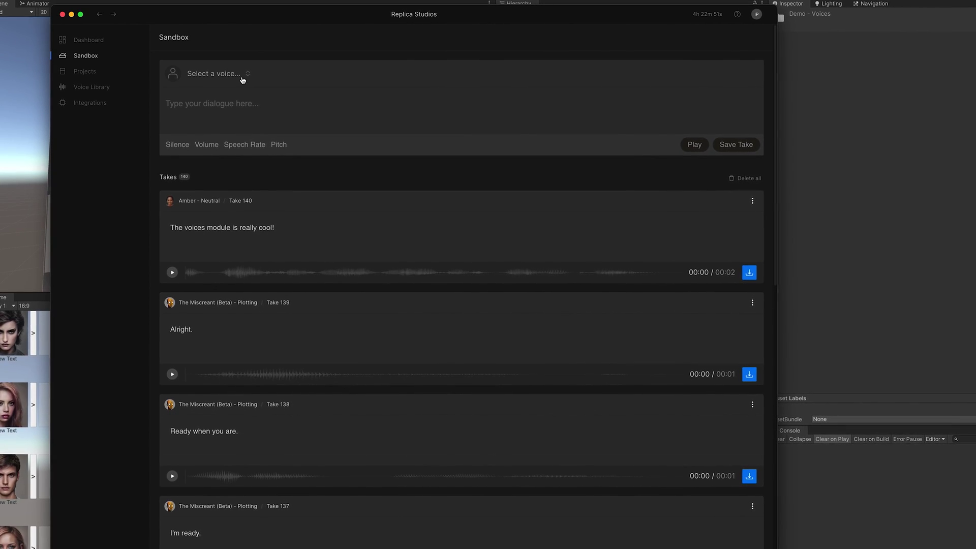
click(273, 78)
scroll(206, 358, down, 8)
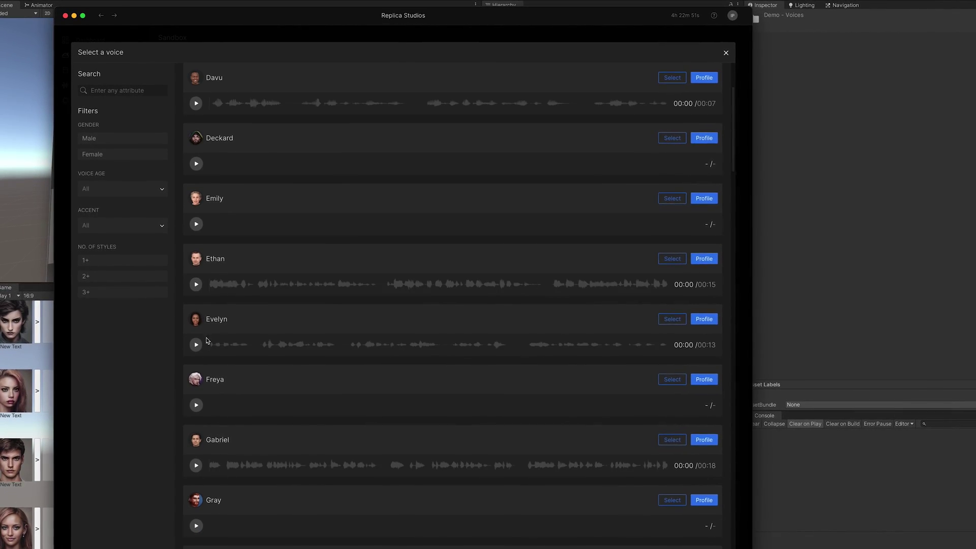
click(661, 195)
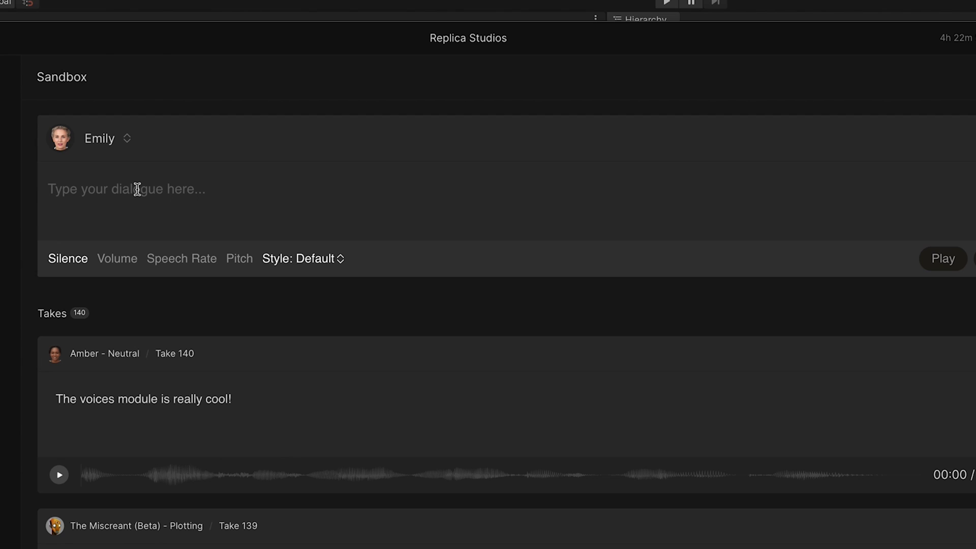
- Generate the line 'The Voice module is readly cool!', save it as a take, and show its download formats
click(138, 190)
text(The Voice mo)
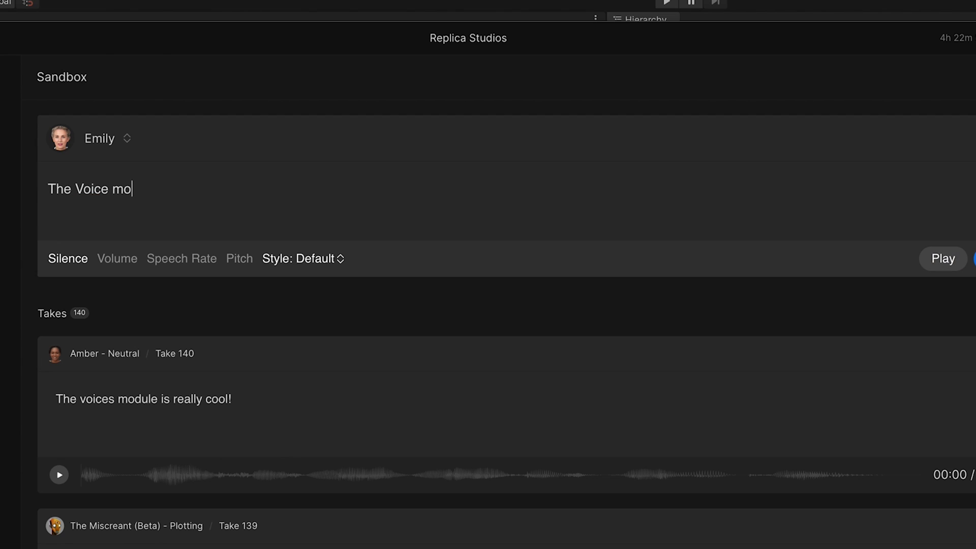
text(dule is readly cool!)
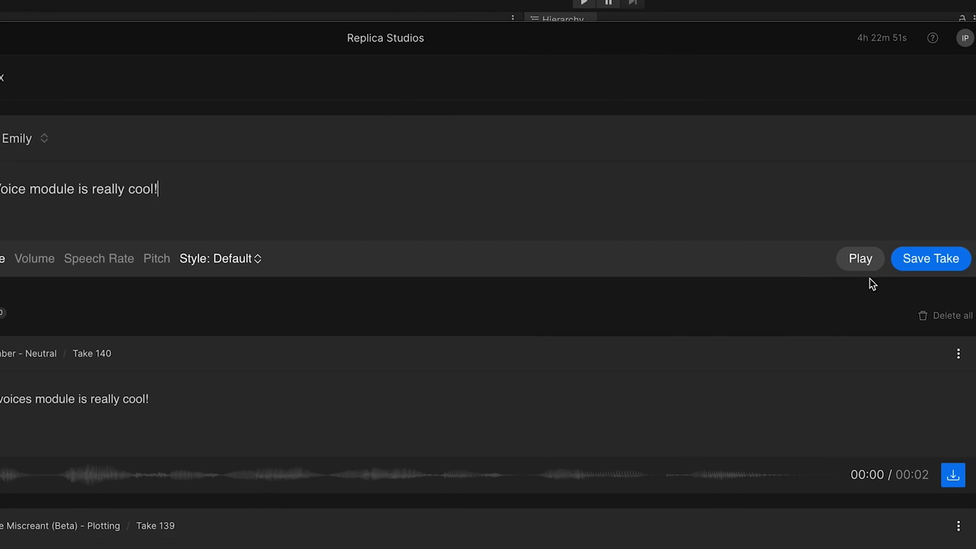
click(945, 262)
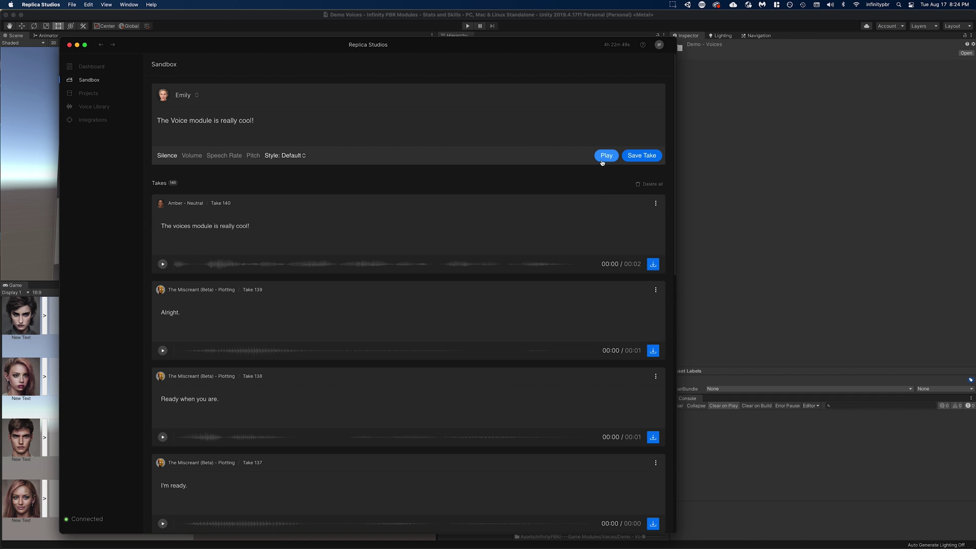
click(642, 155)
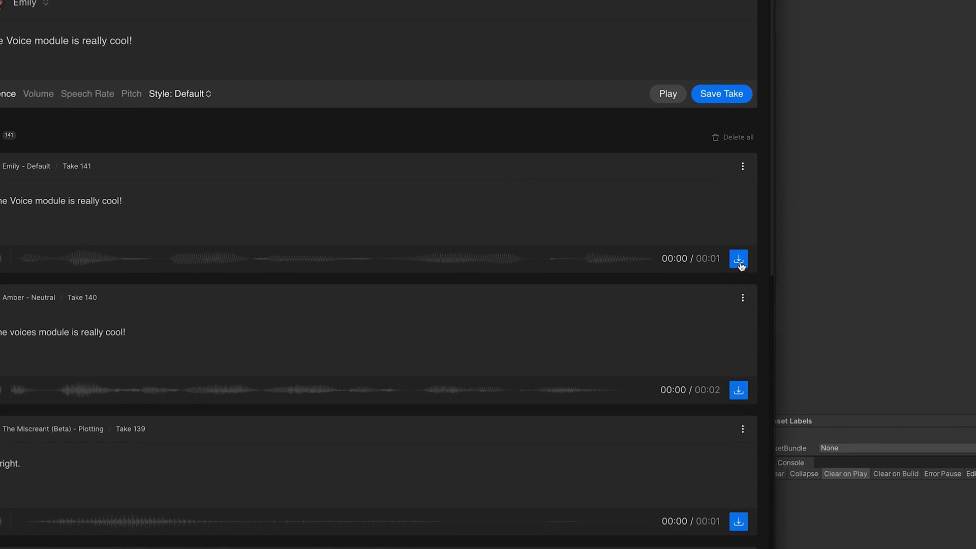
click(740, 259)
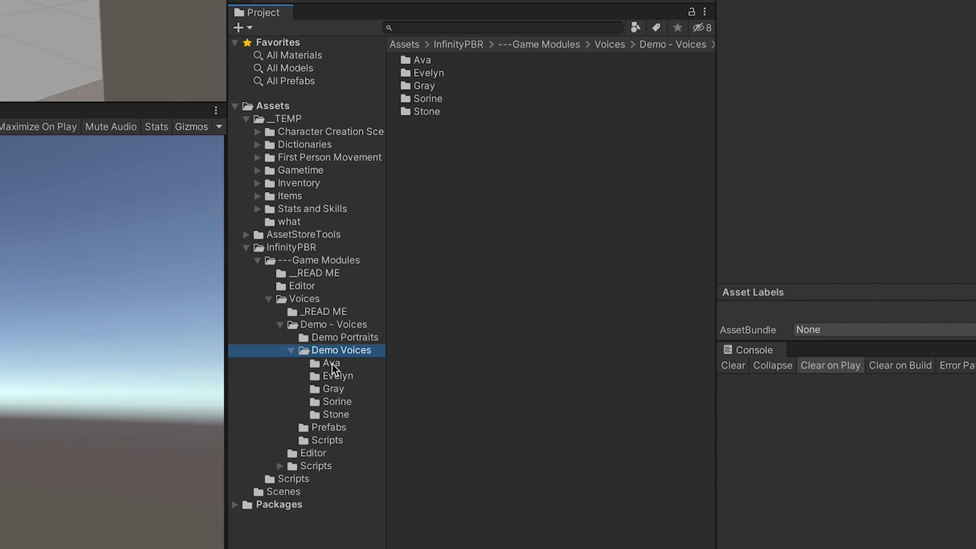
- Preview Ava_CantLearnThisSkill and the Sorine CantLearnThisSkill Fierce, Lighthearted and Lighthearted_2 clips
click(331, 365)
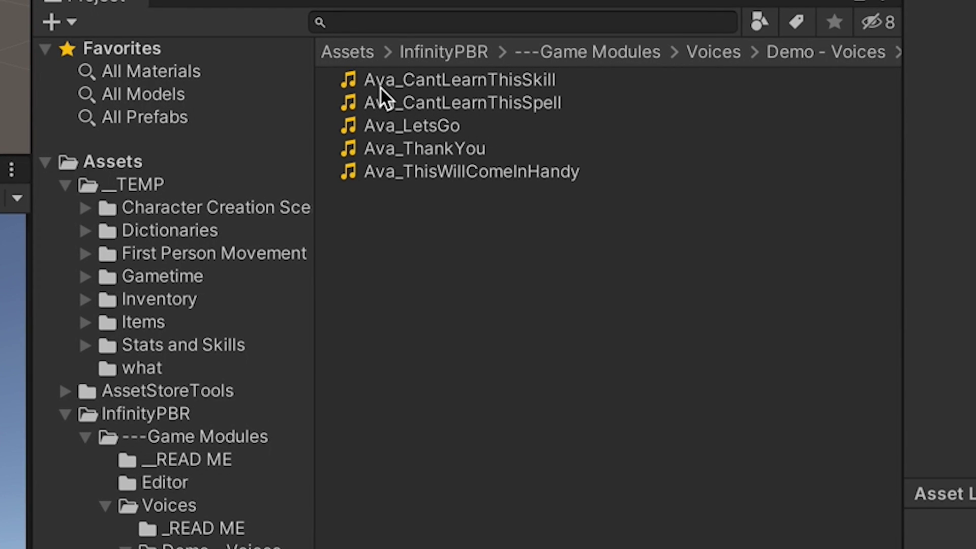
click(379, 84)
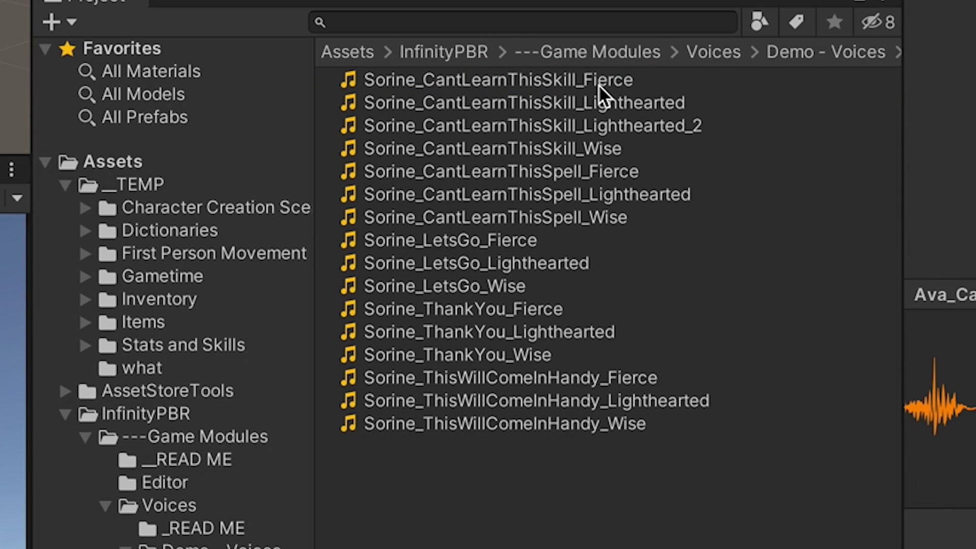
click(593, 84)
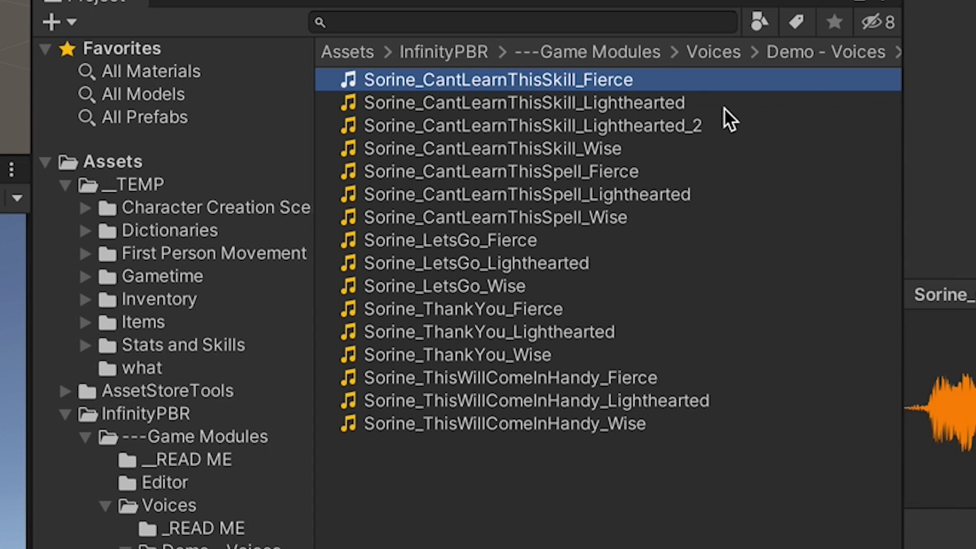
click(678, 104)
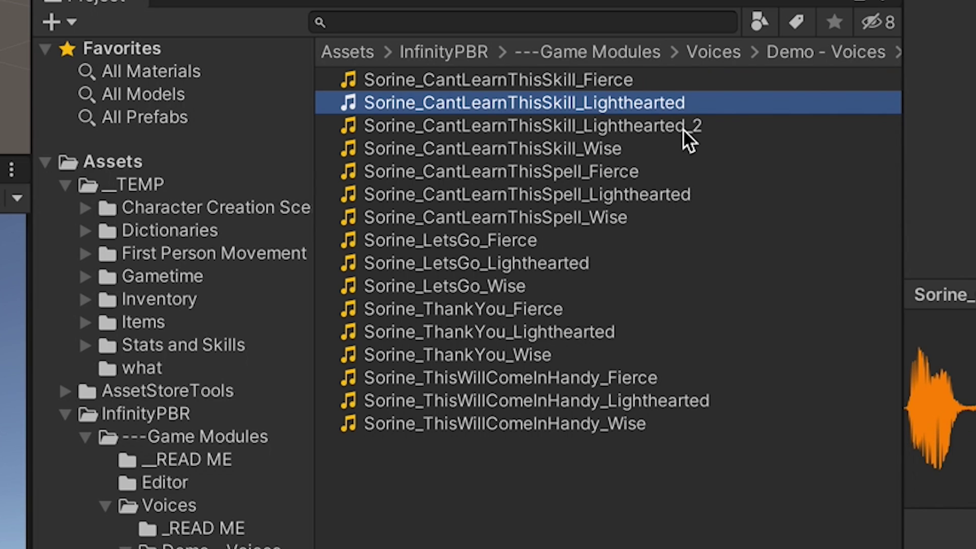
click(682, 129)
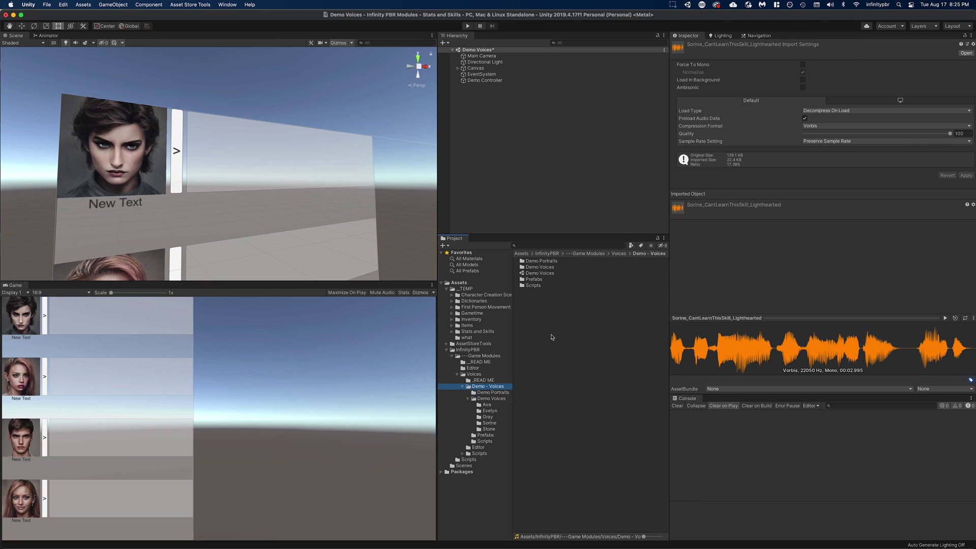
- Create a Voices asset via Game Modules in Demo - Voices and name it VoicesDemo
right_click(498, 327)
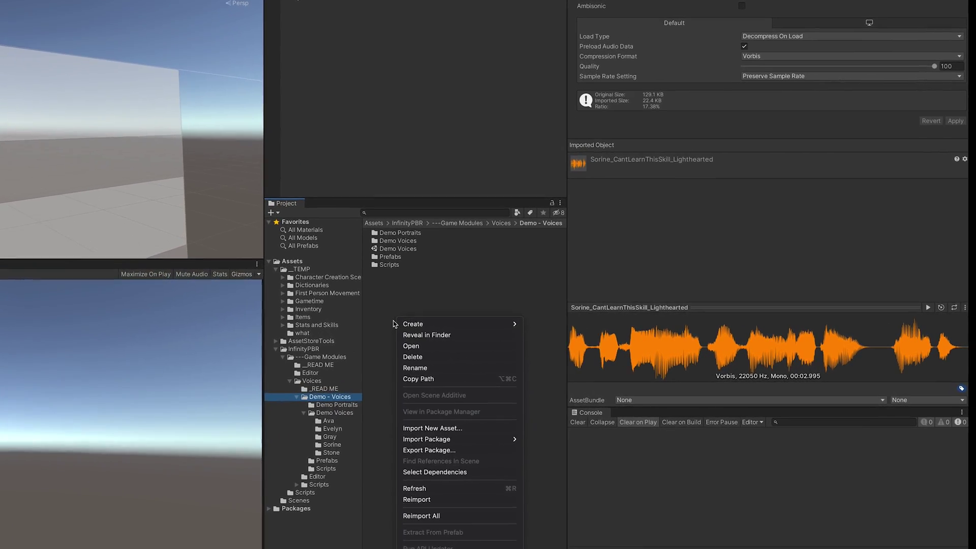
mouse_move(508, 328)
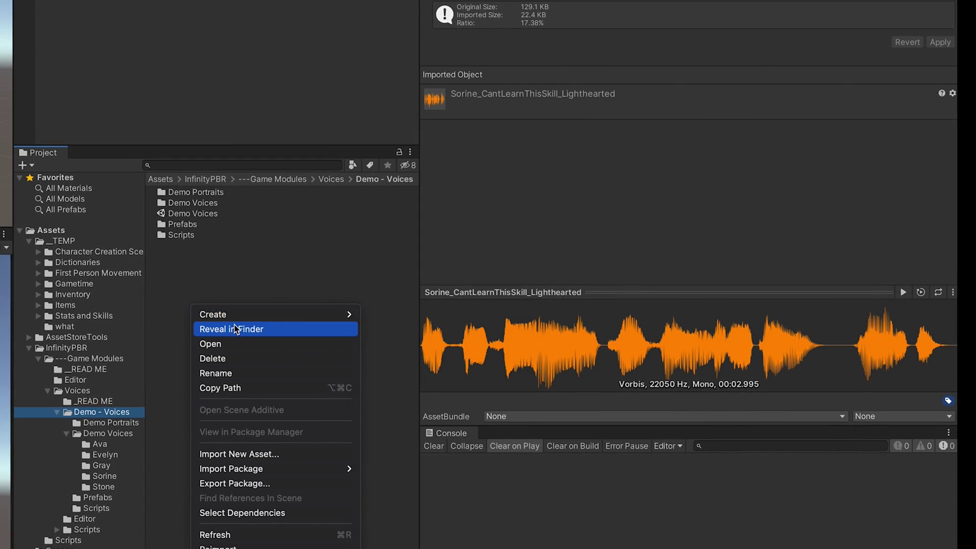
mouse_move(511, 158)
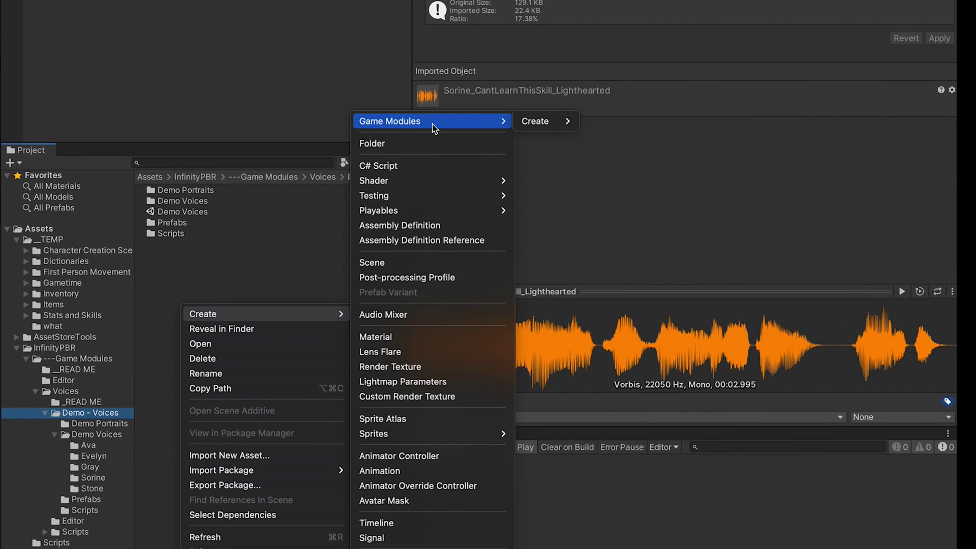
mouse_move(544, 124)
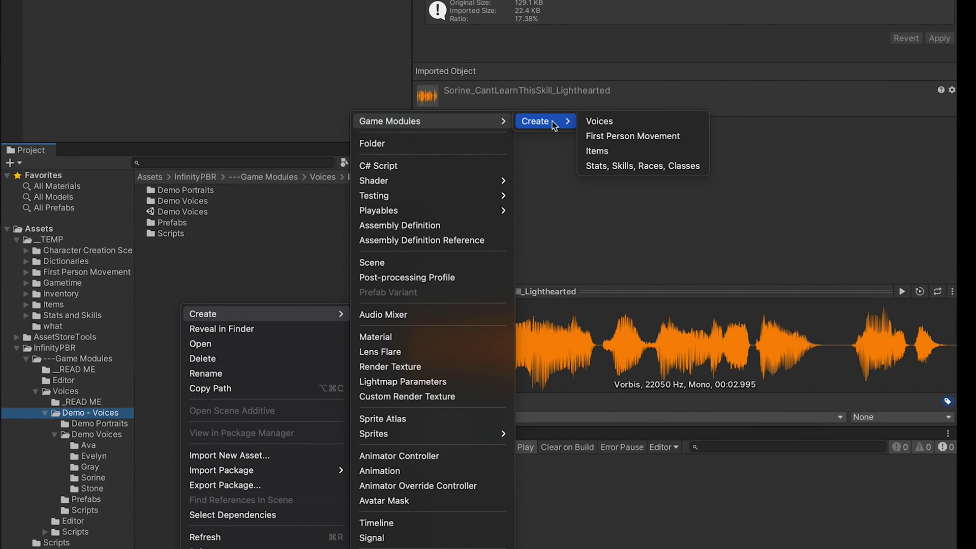
click(610, 122)
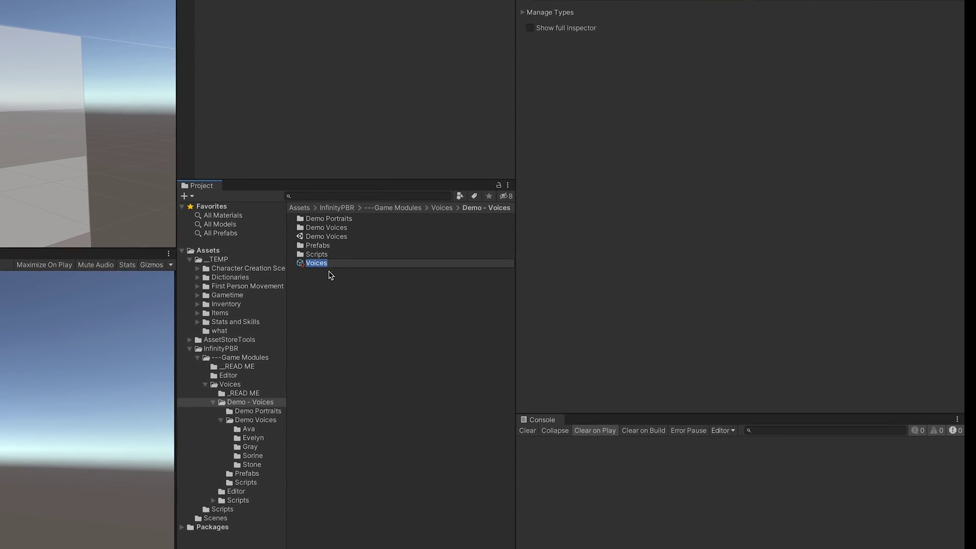
key(Right)
text(Demo)
key(Return)
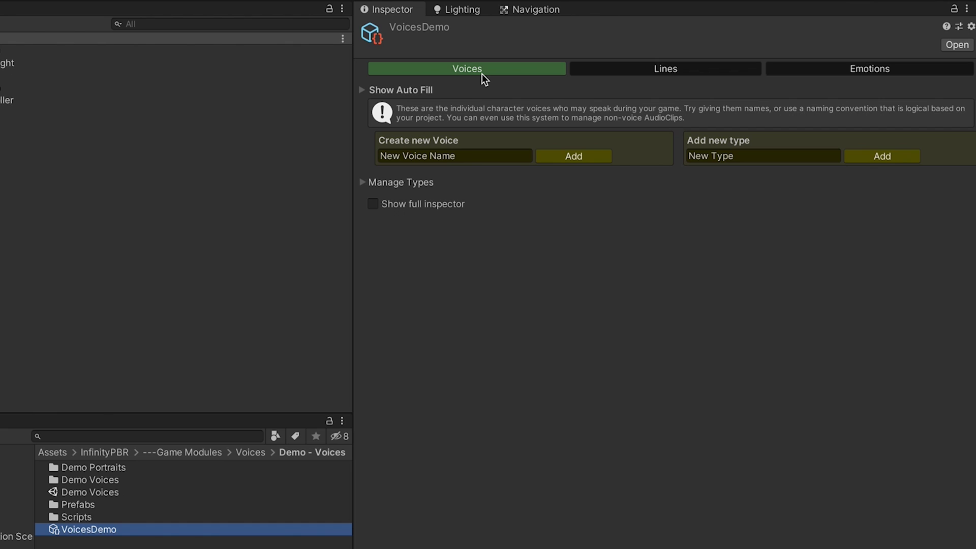
- Look through VoicesDemo's Lines and Emotions settings, ending back on Voices
click(653, 70)
click(886, 71)
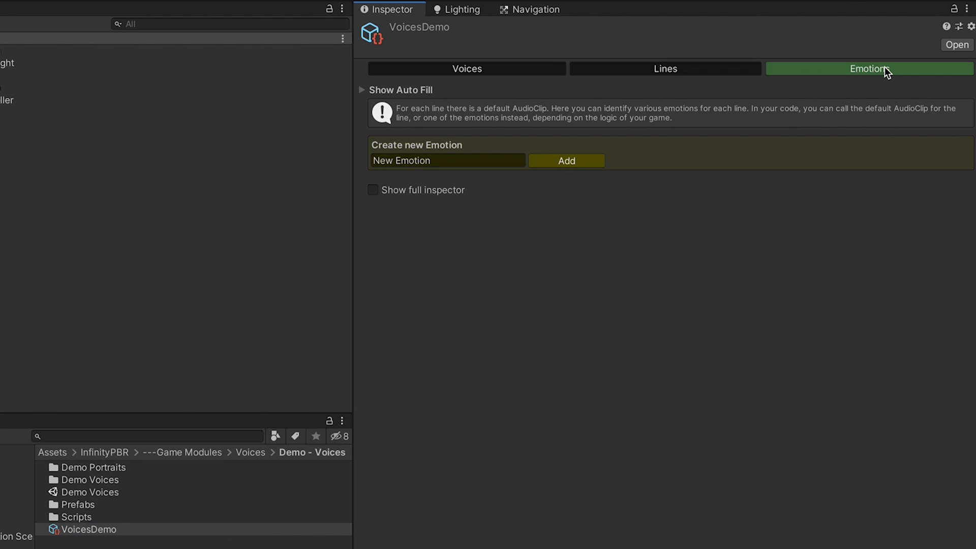
click(674, 68)
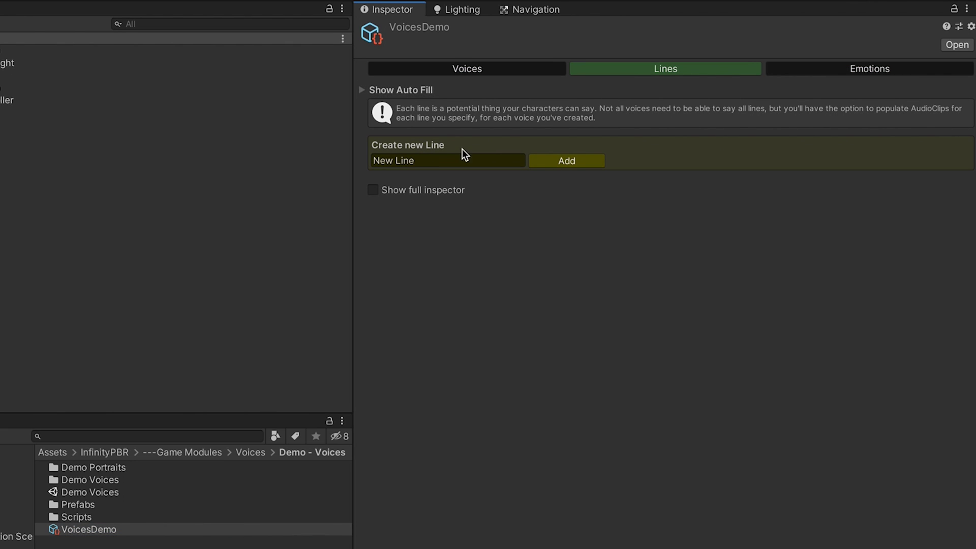
click(432, 70)
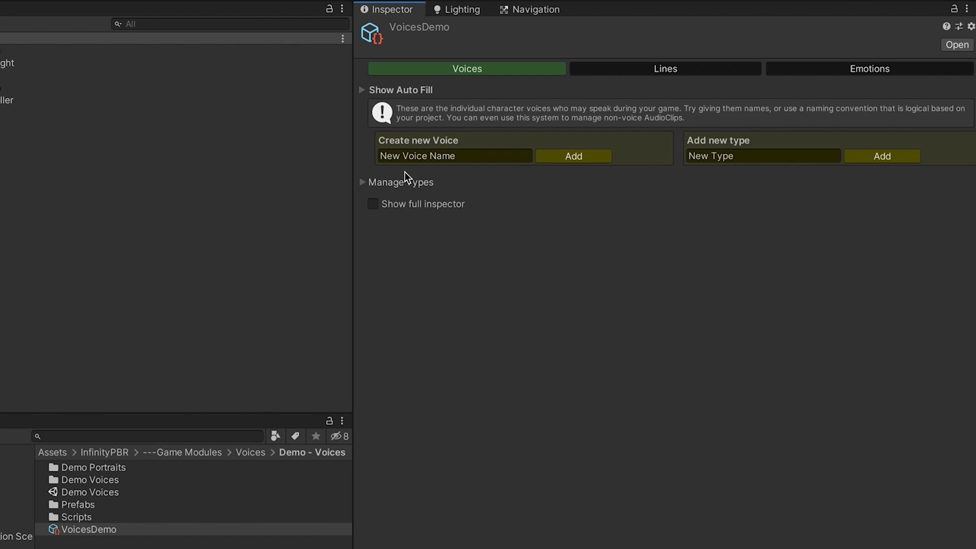
- Auto-fill VoicesDemo from the Demo Voices folder, adding Ava, Evelyn, Gray, Sorine and Stone
click(362, 89)
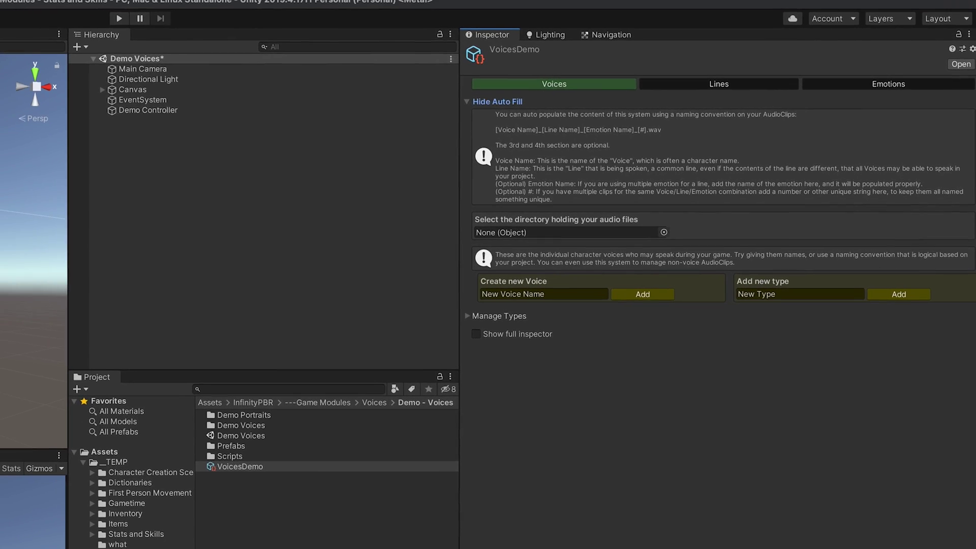
drag(187, 444, 443, 244)
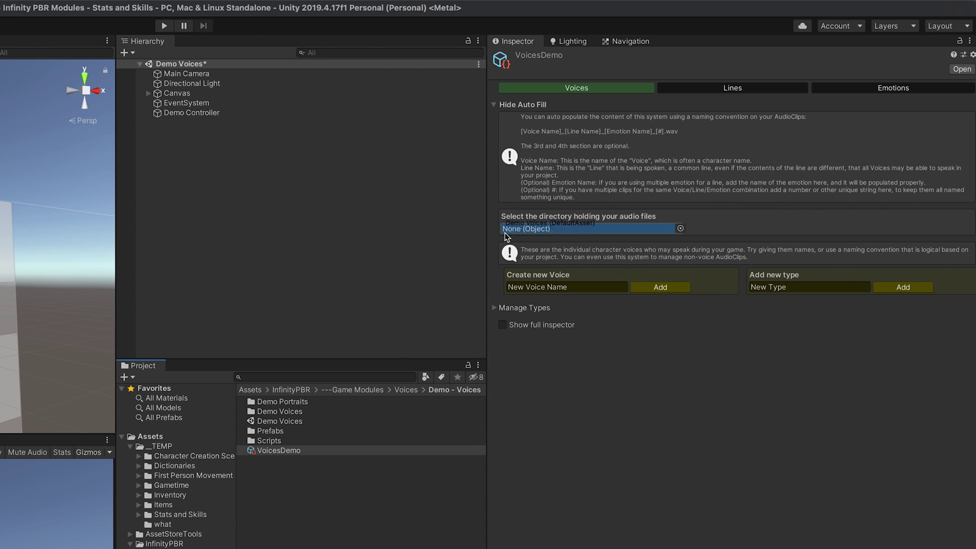
drag(505, 233, 513, 229)
click(653, 242)
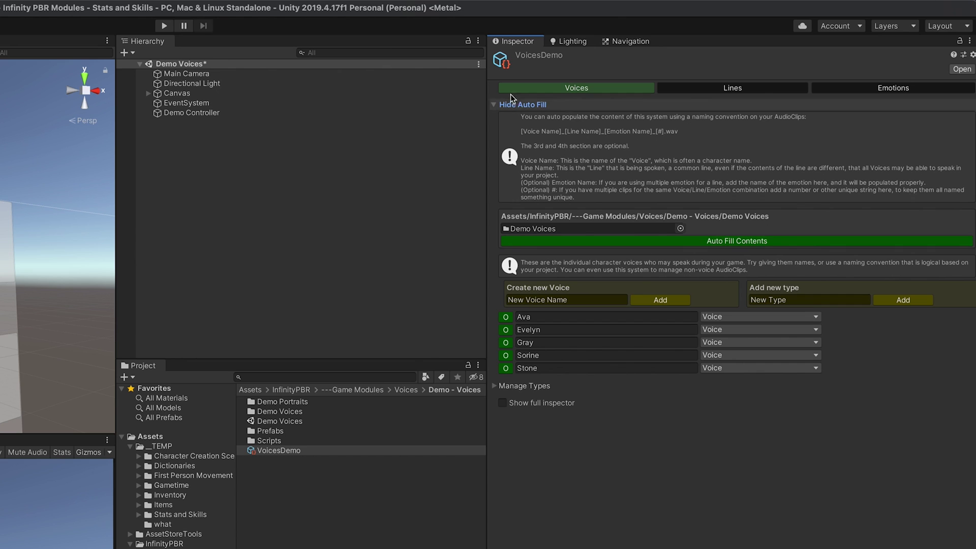
click(488, 106)
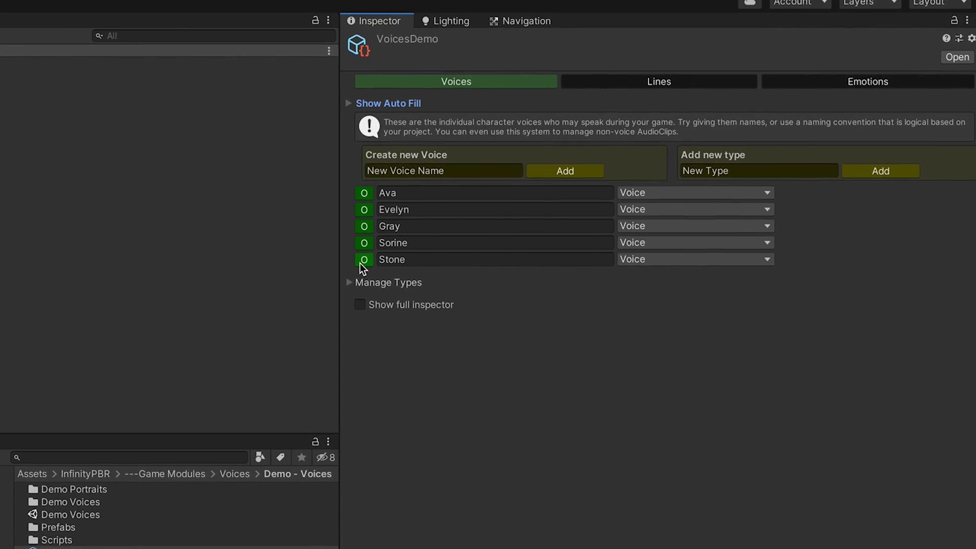
click(628, 84)
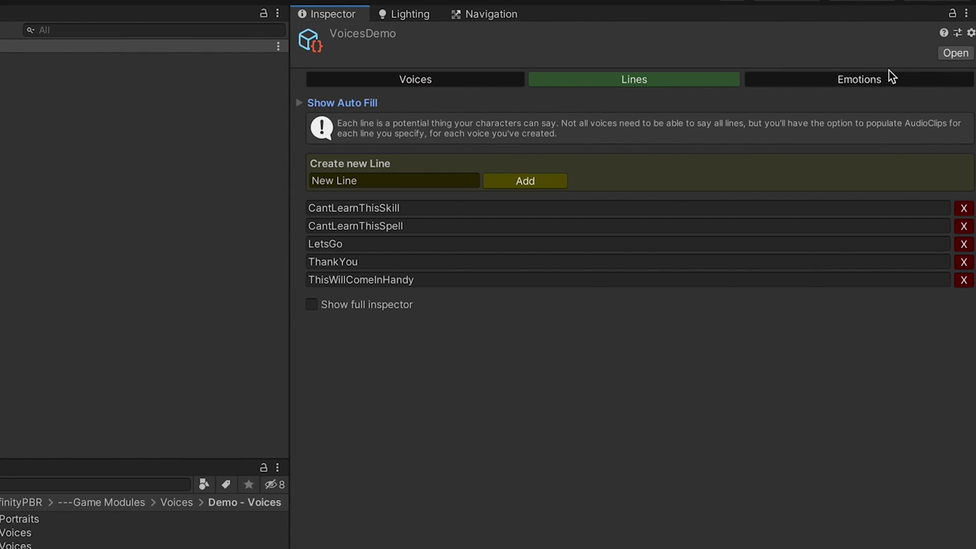
click(892, 77)
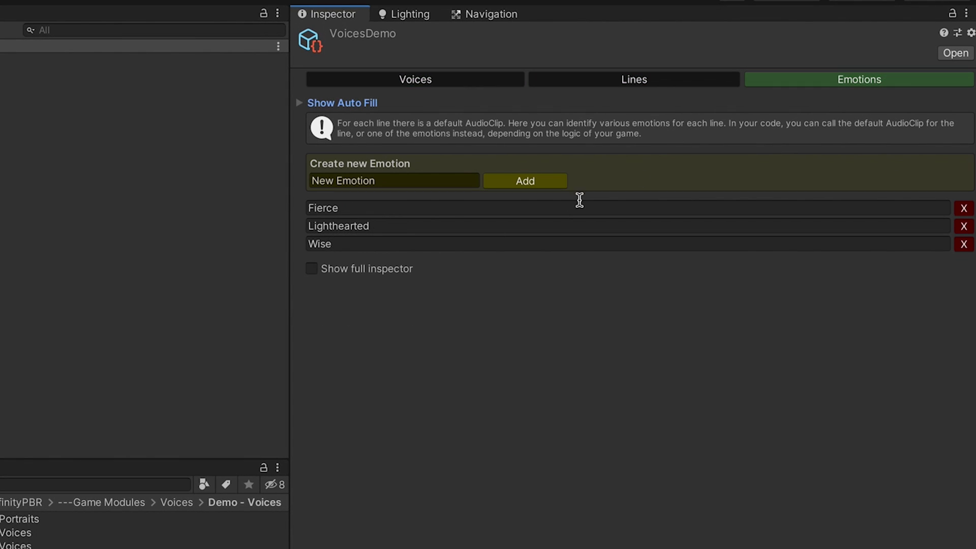
click(421, 78)
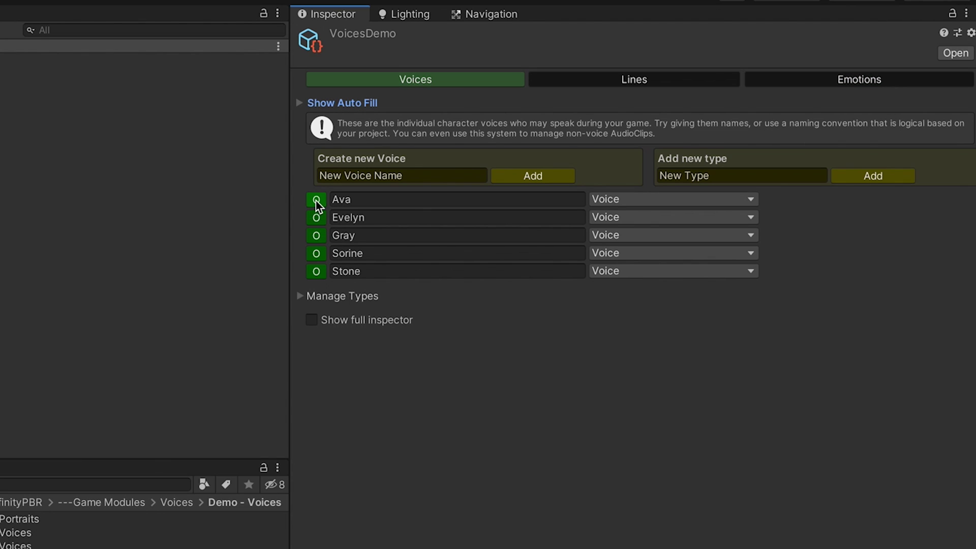
click(315, 199)
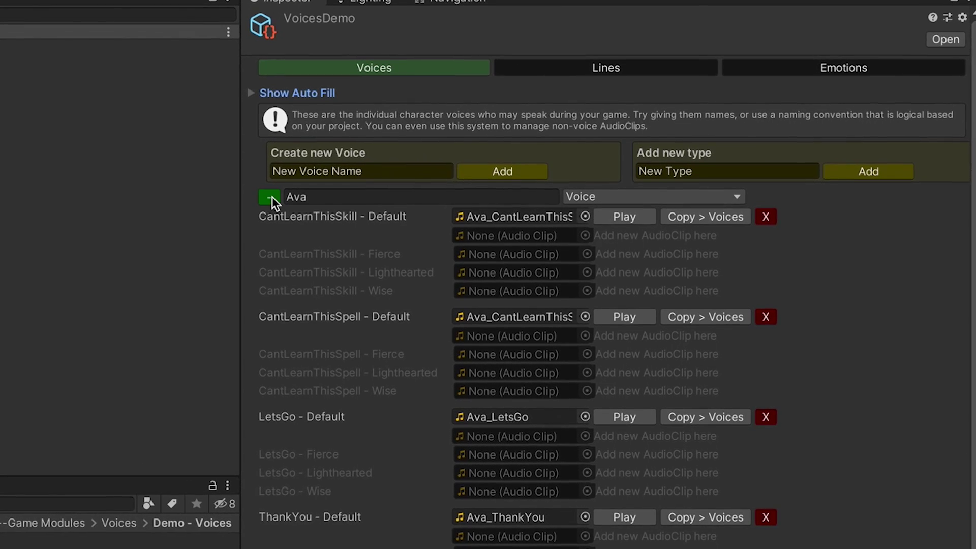
click(681, 118)
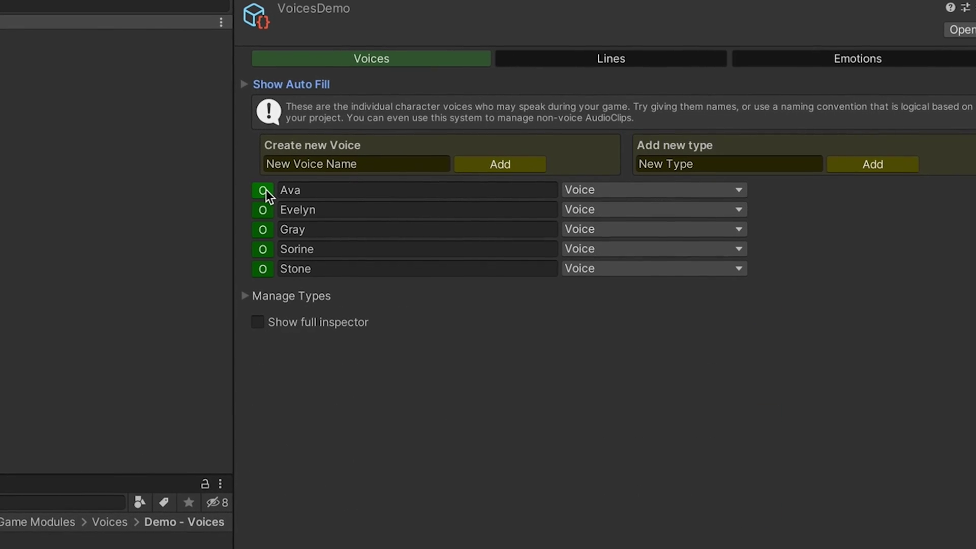
click(256, 243)
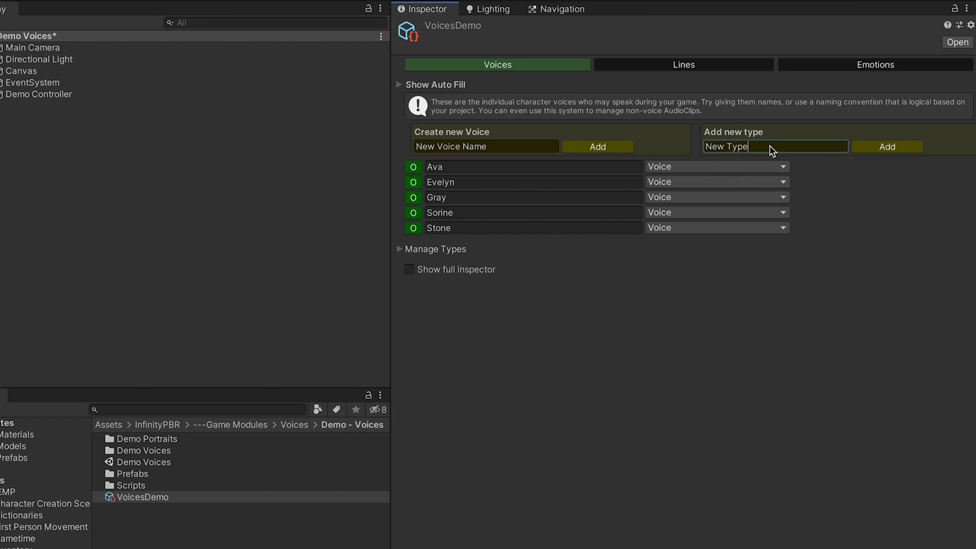
- Add a new voice type named Male to VoicesDemo
click(770, 146)
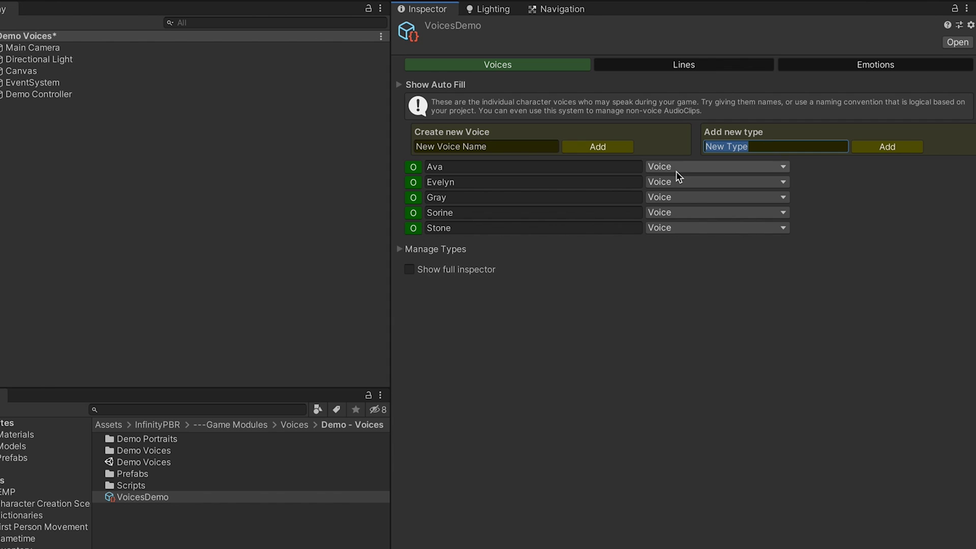
click(676, 172)
click(788, 150)
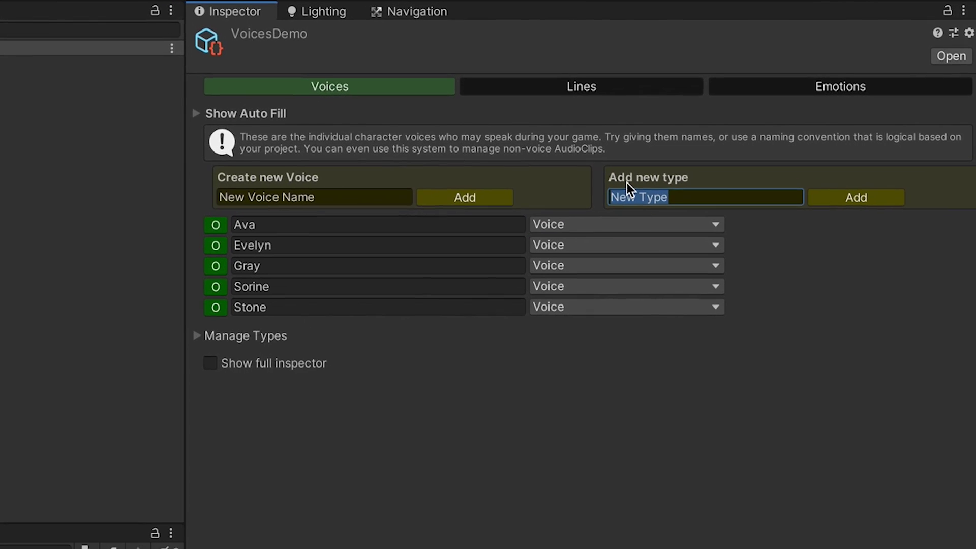
text(Male)
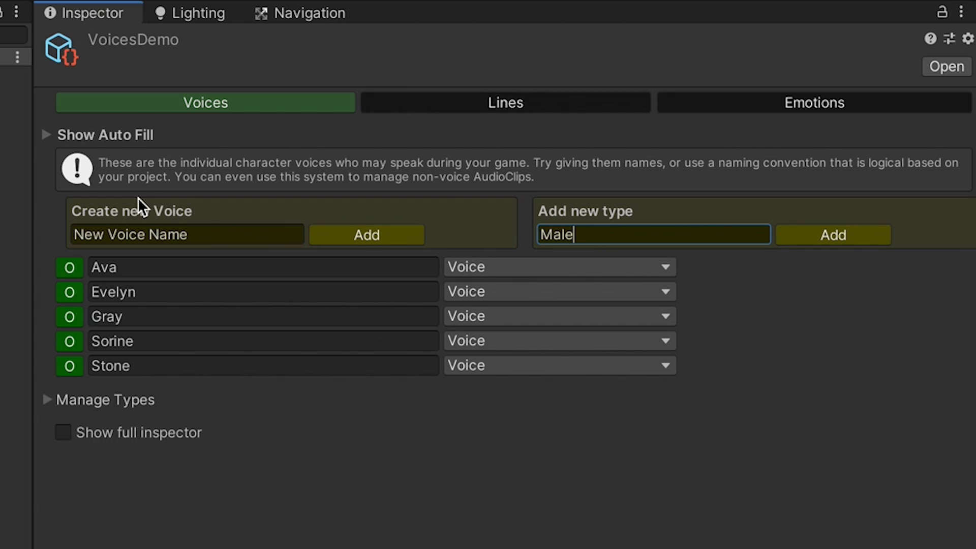
click(833, 236)
click(51, 399)
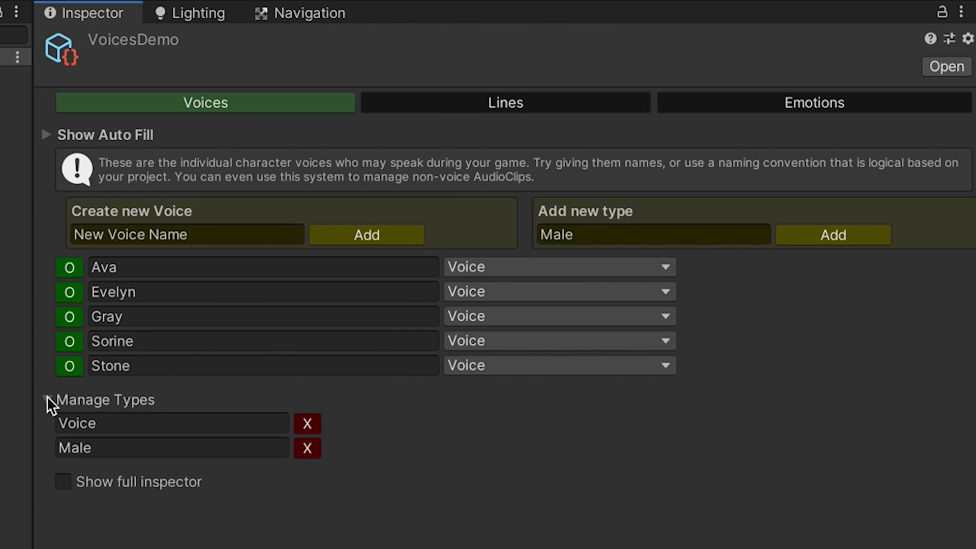
- Rename the existing Voice type to Female
double_click(121, 423)
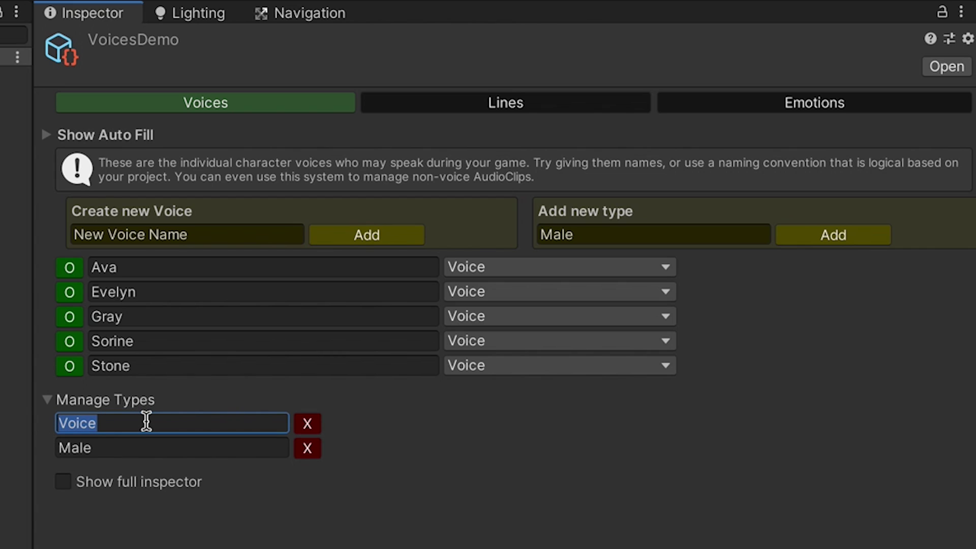
text(Female)
key(Return)
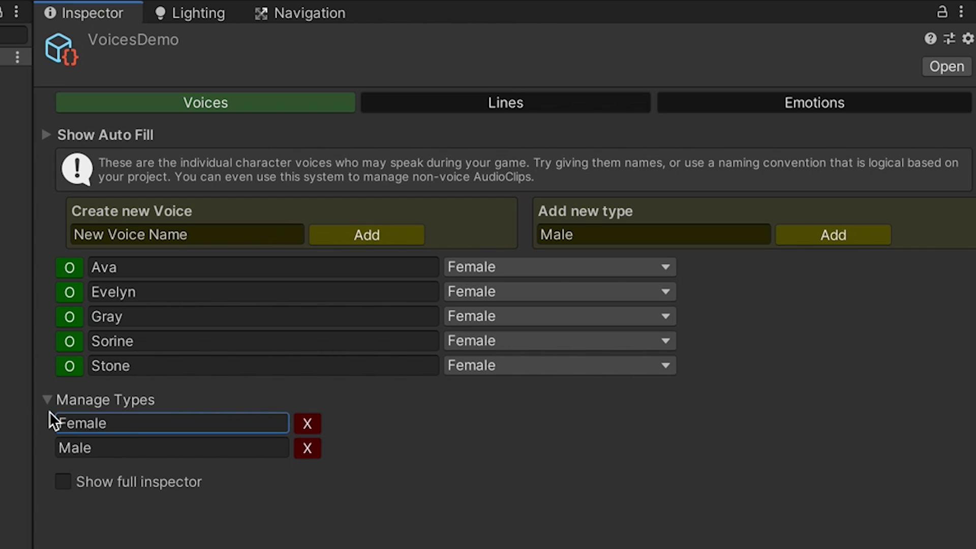
click(47, 402)
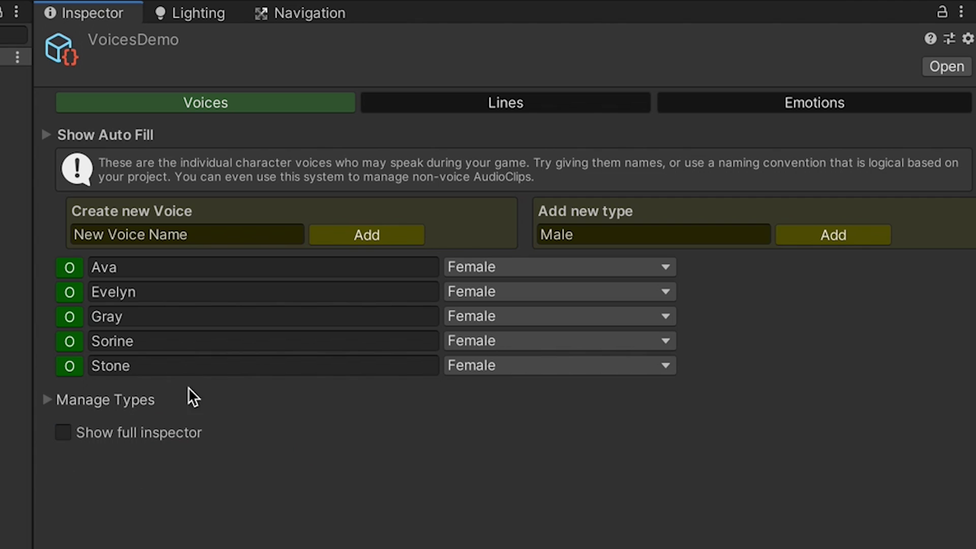
- Set the Gray and Stone voices to type Male
click(489, 313)
click(494, 342)
click(465, 372)
click(483, 392)
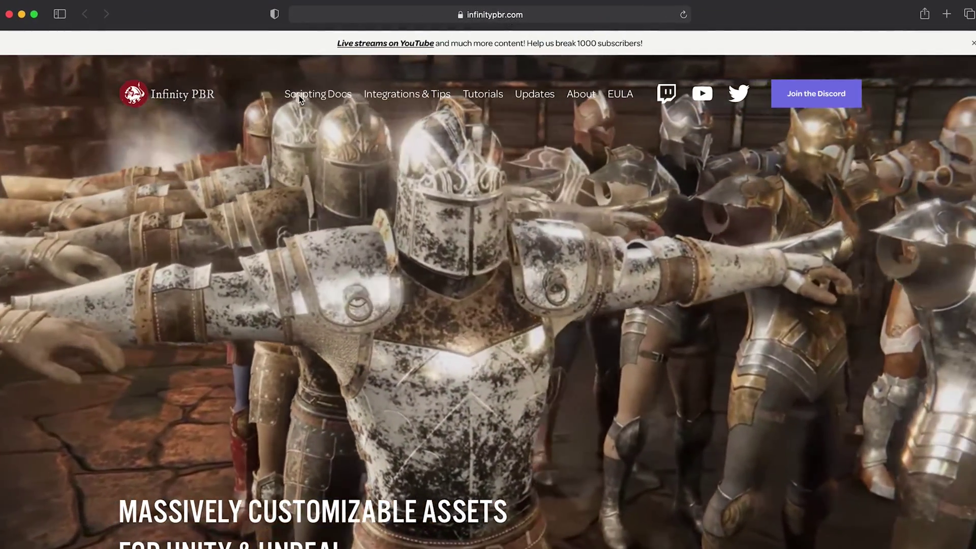
- Go to the Scripting Docs page on infinitypbr.com
click(299, 96)
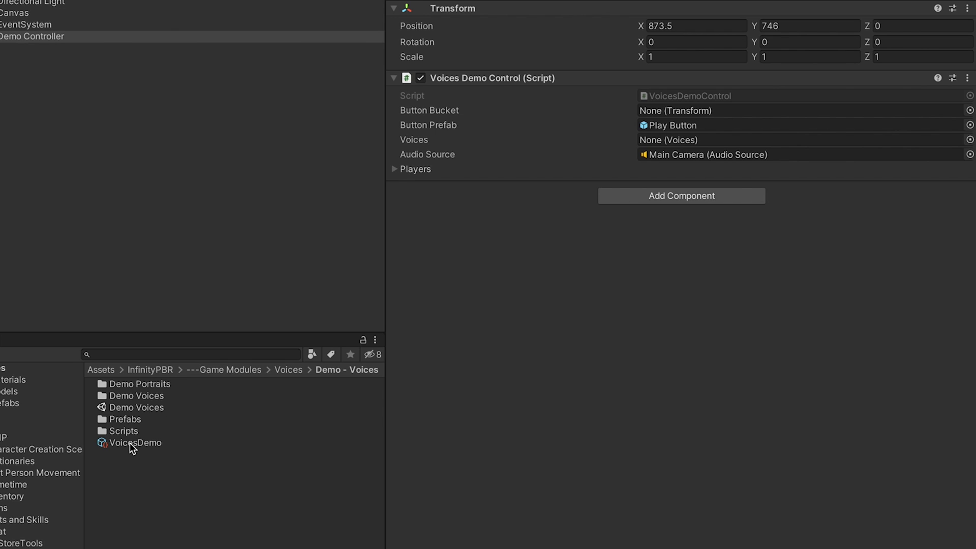
- Assign VoicesDemo to the Voices Demo Control's Voices field and enter Play mode
drag(129, 443, 664, 142)
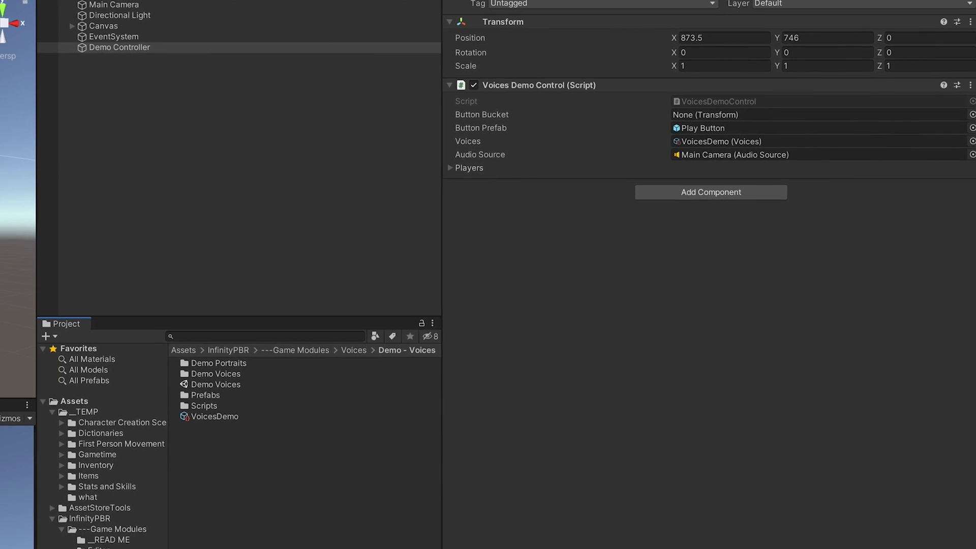
key(ctrl+p)
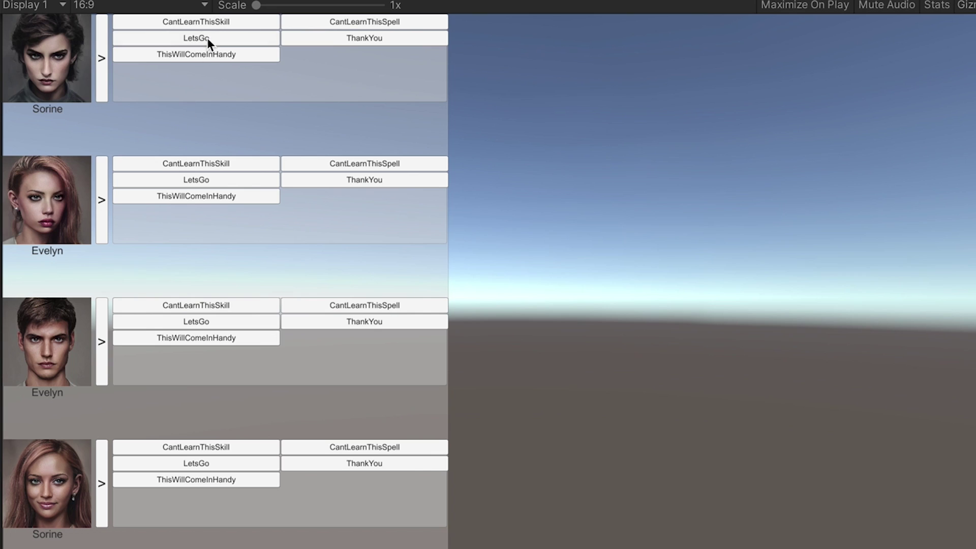
- Play CantLearnThisSkill, cycle the first portrait from Sorine to Stone, and play it again
click(148, 25)
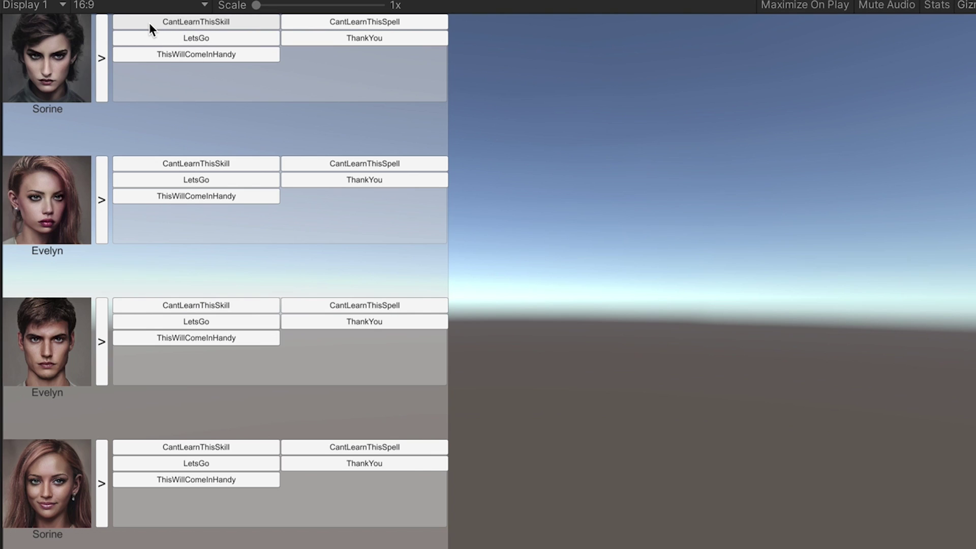
click(102, 38)
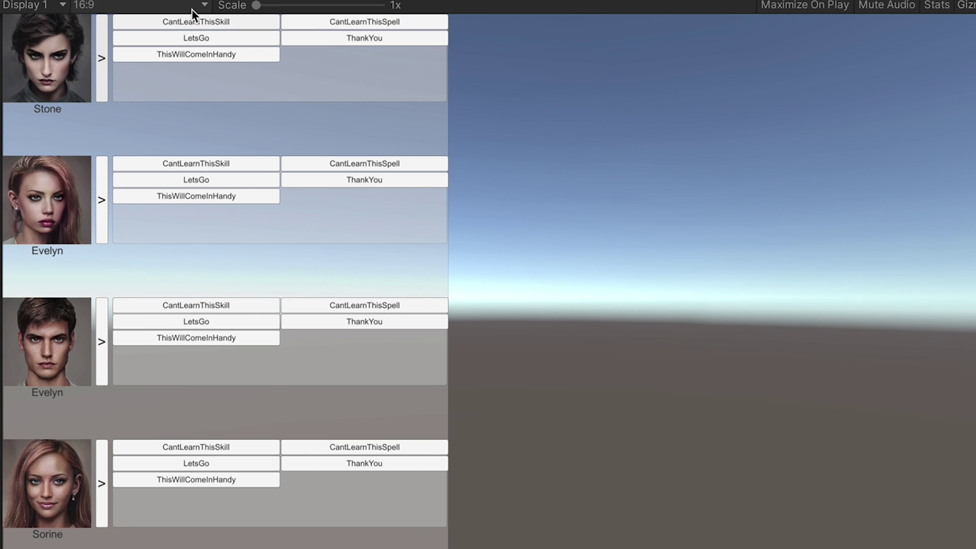
click(168, 26)
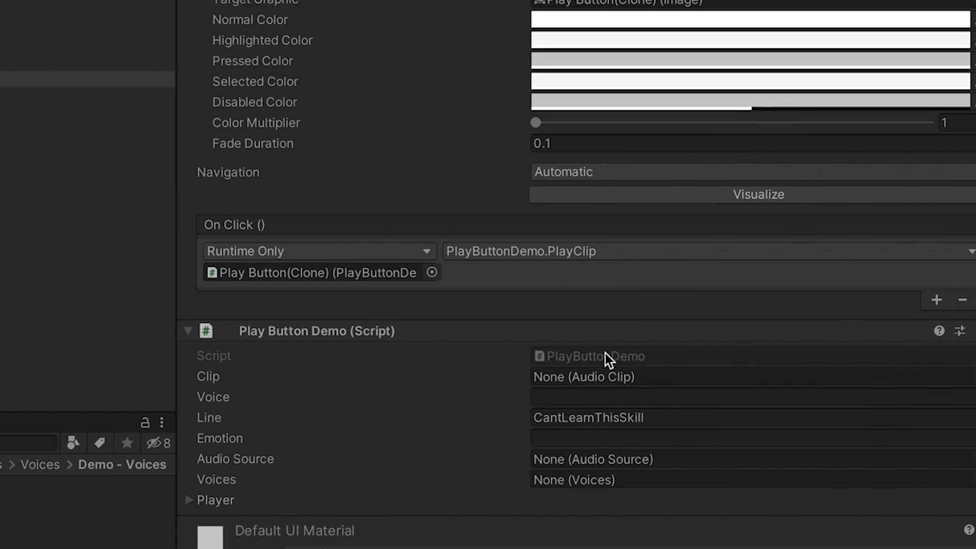
- Open PlayButtonDemo.cs in Rider from the Play Button Demo component's Script field
double_click(559, 357)
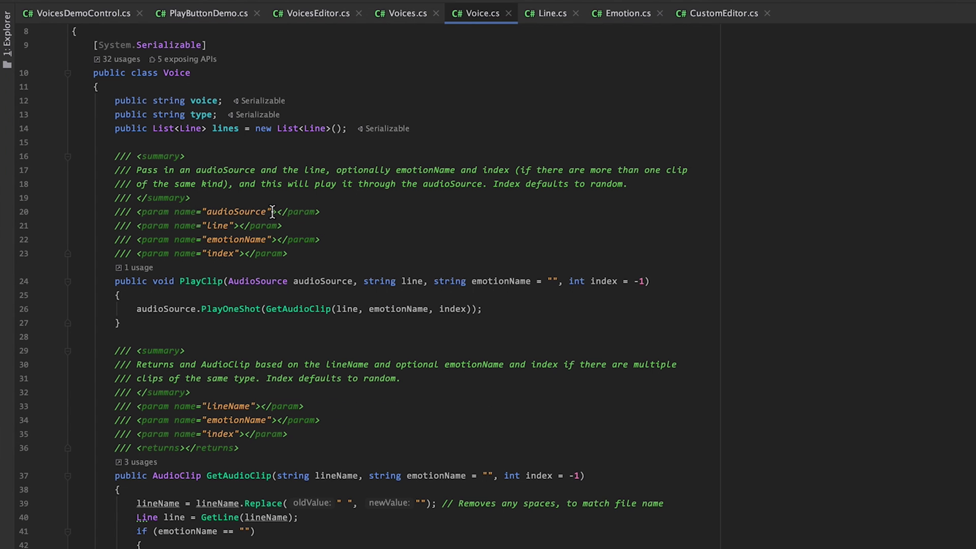
- Scroll through Voice.cs PlayClip and GetAudioClip to reach VoicesDemoControl's Speak method
scroll(272, 211, down, 4)
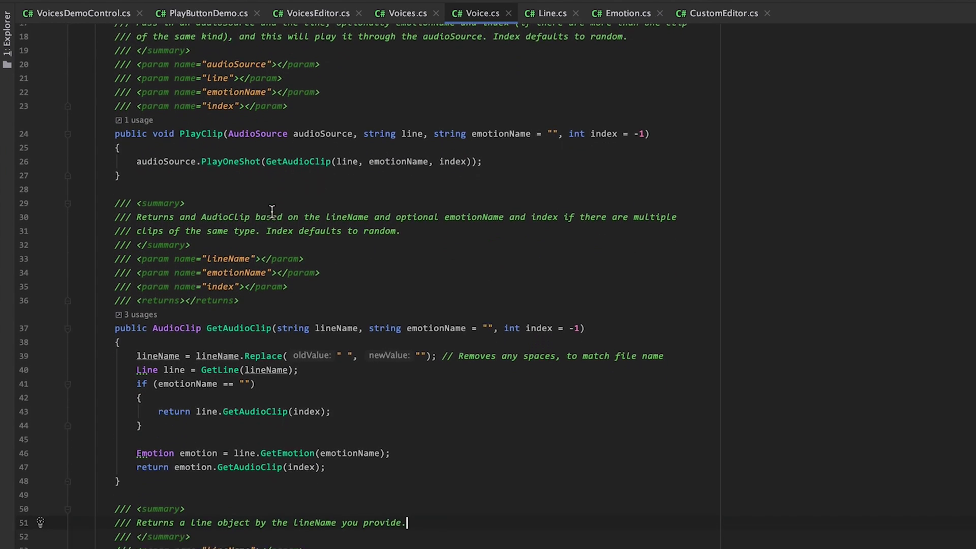
scroll(415, 237, down, 6)
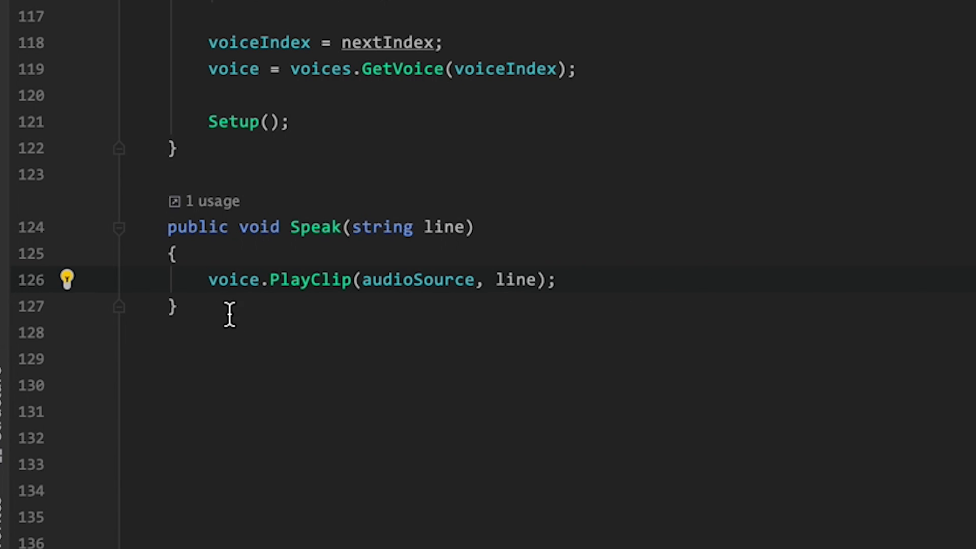
- Review Speak's voice.PlayClip(audioSource, line) call and the alt audioSource.PlayOneShot(voice.GetAudioClip(line)) version
double_click(397, 280)
double_click(518, 280)
scroll(379, 523, down, 2)
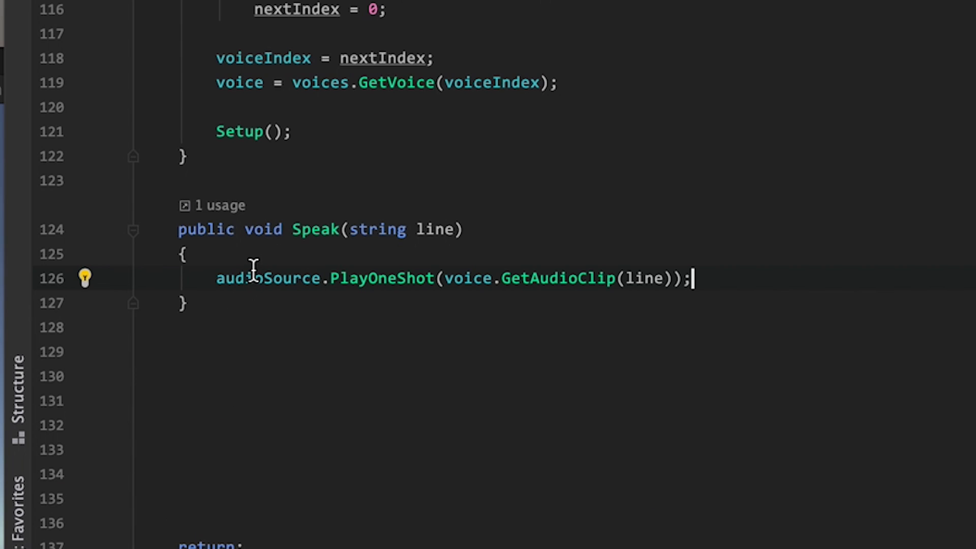
mouse_move(401, 283)
click(649, 280)
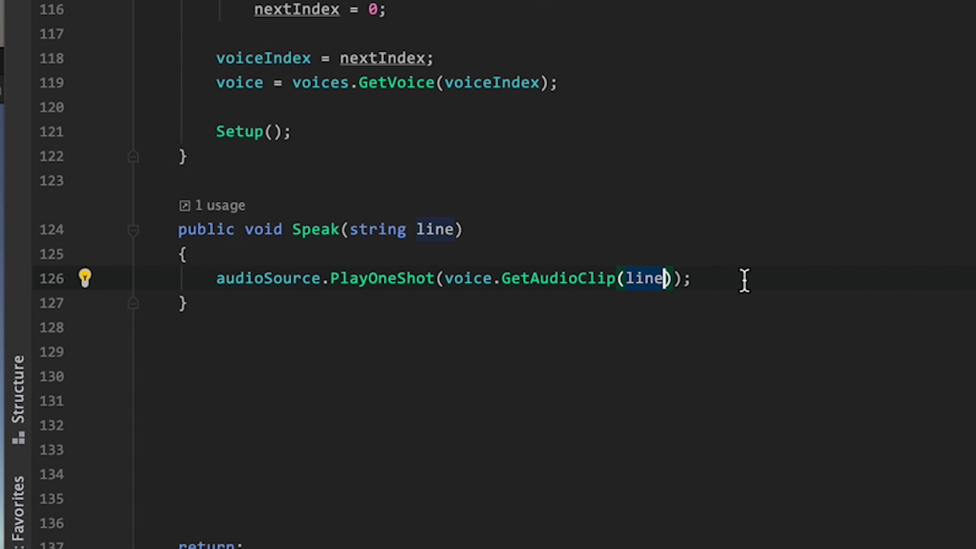
key(super+p)
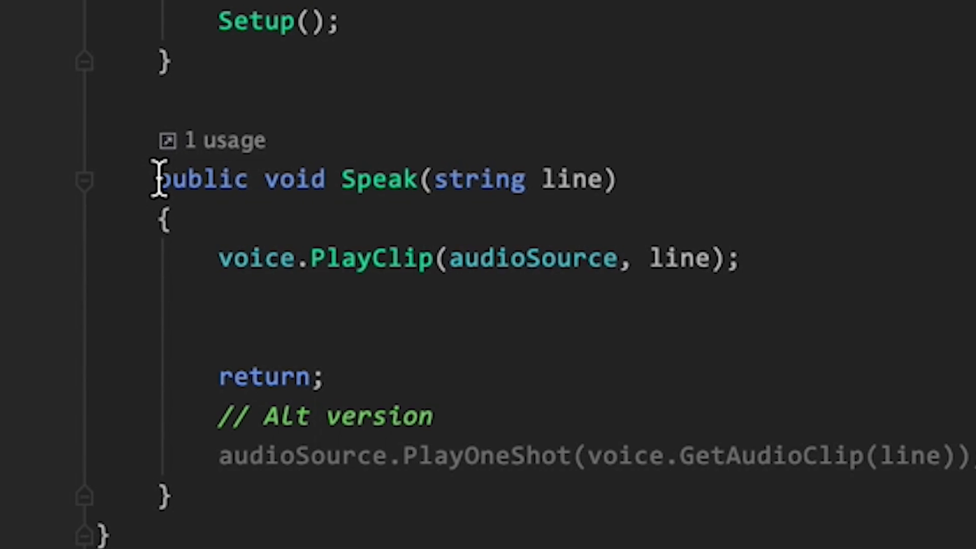
drag(159, 179, 368, 520)
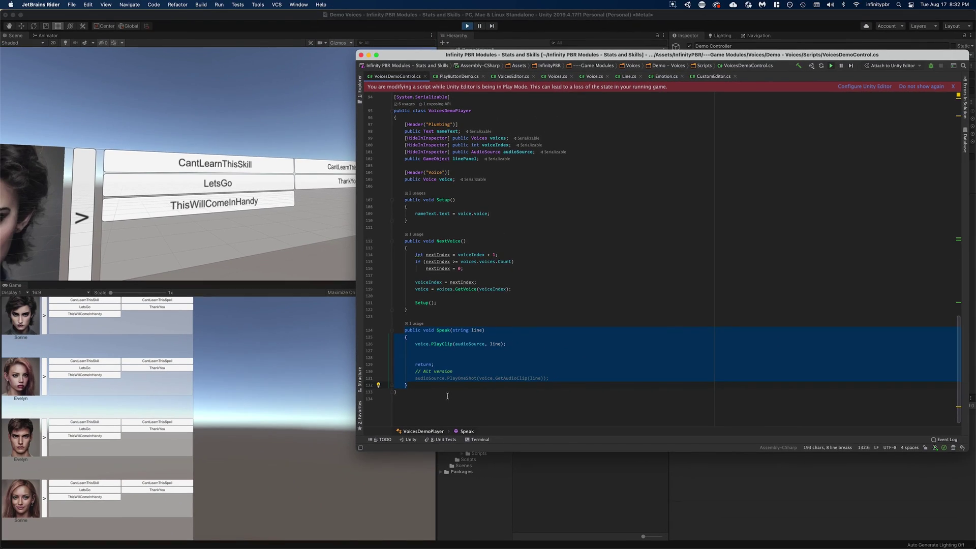
- Switch away from Rider to show the Replica Studios homepage in Safari
key(super+Tab)
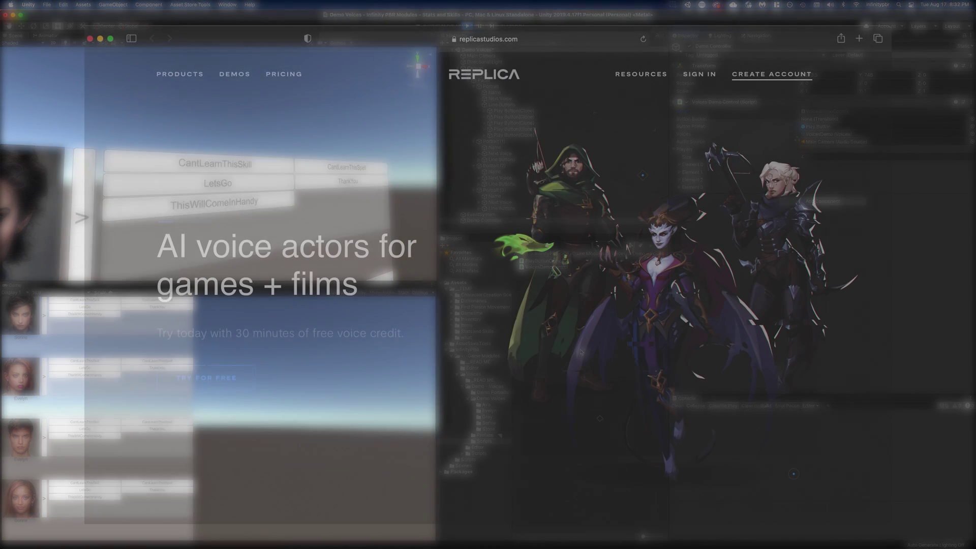